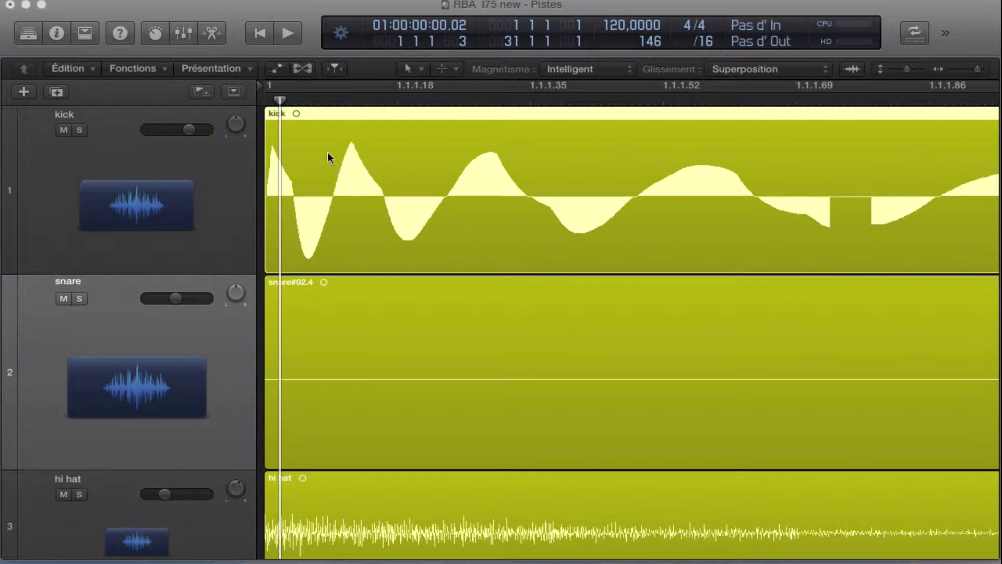
Turn on cycle mode and display the secondary ruler in the tracks area.
click(354, 85)
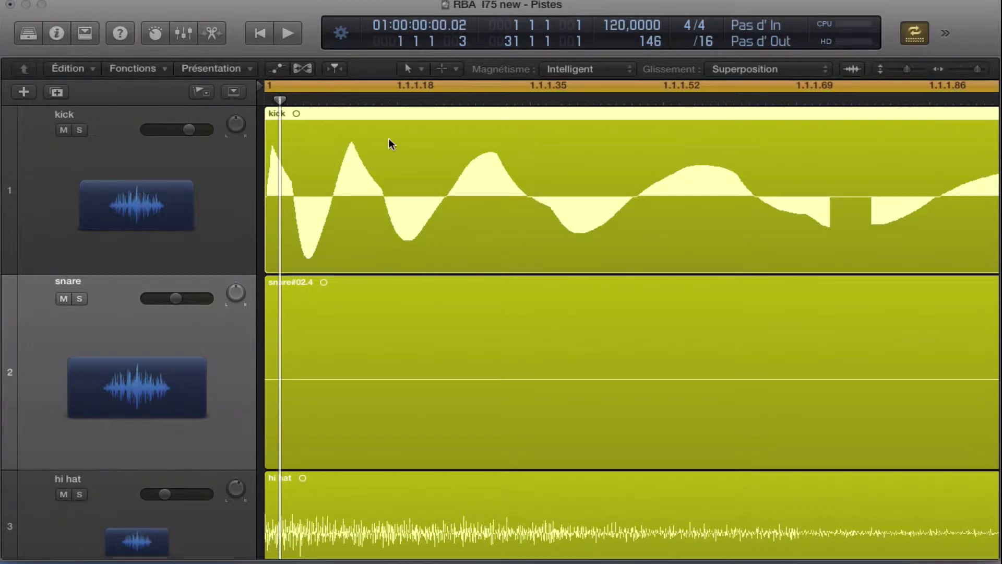
key(super+Left)
key(super+Left)
key(super+Left)
key(super+Left)
key(super+Left)
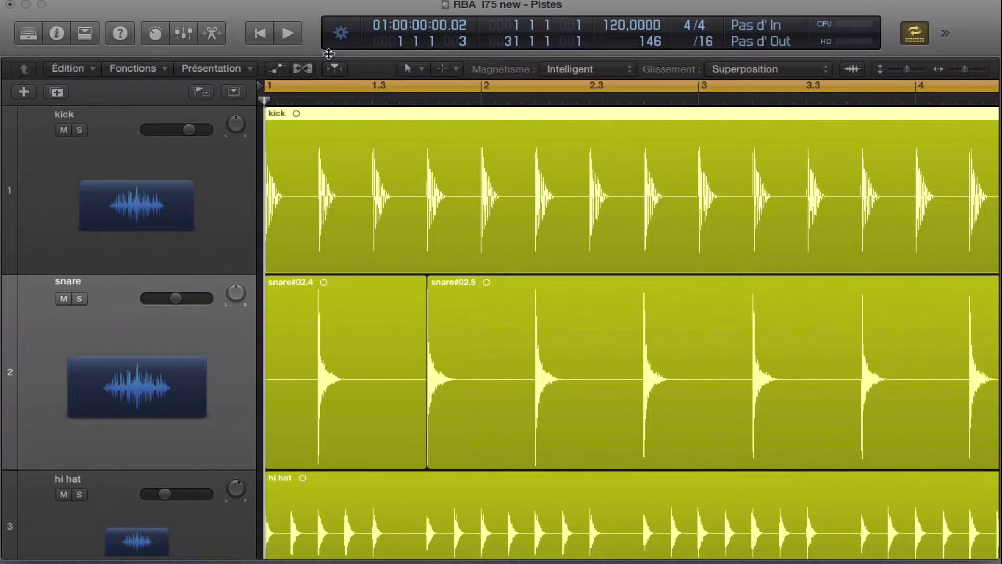
click(249, 71)
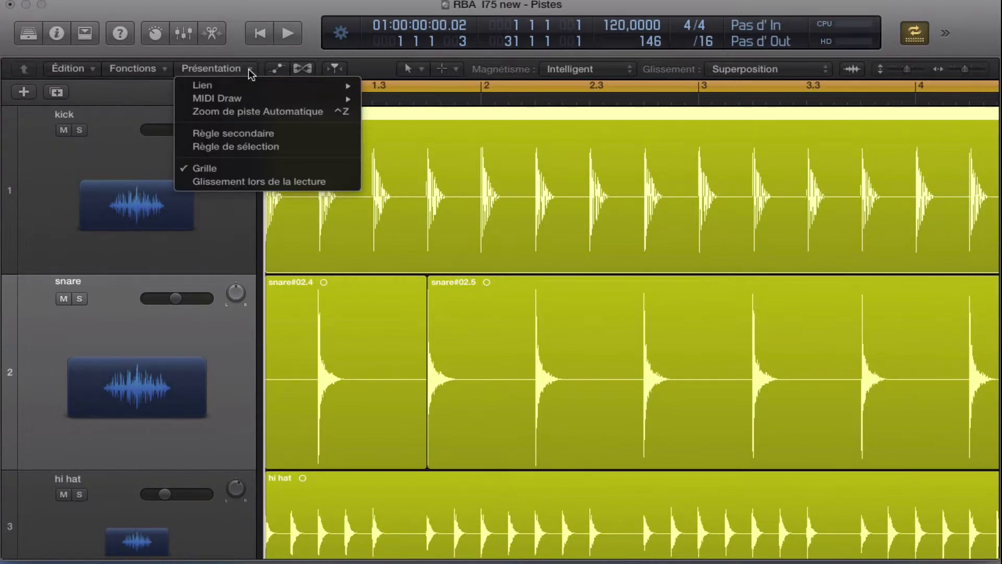
click(277, 133)
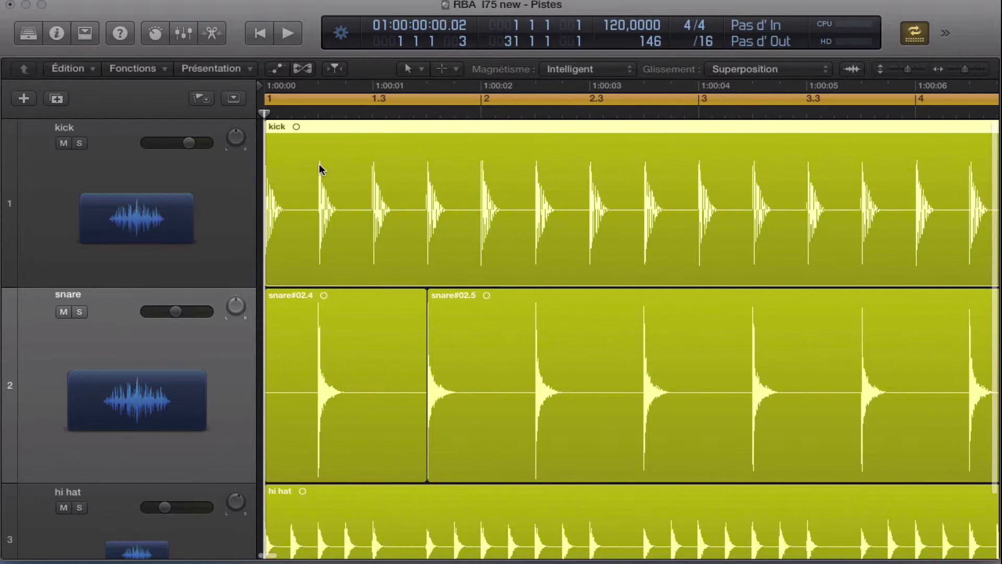
Compare the musical ruler's subdivisions with the secondary time ruler at several horizontal zoom levels.
key(super+Right)
key(super+Right)
key(super+Right)
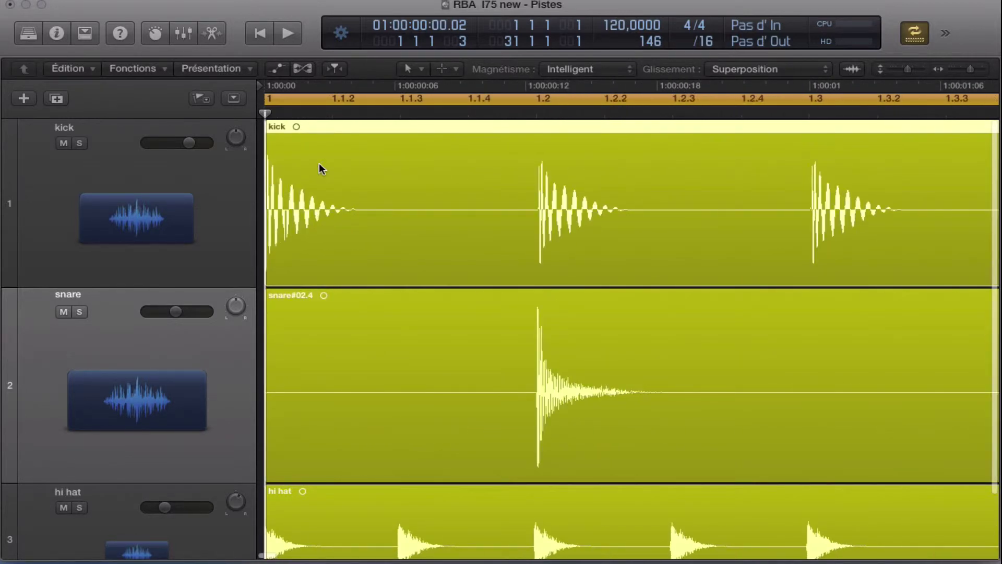
key(super+Left)
key(super+Left)
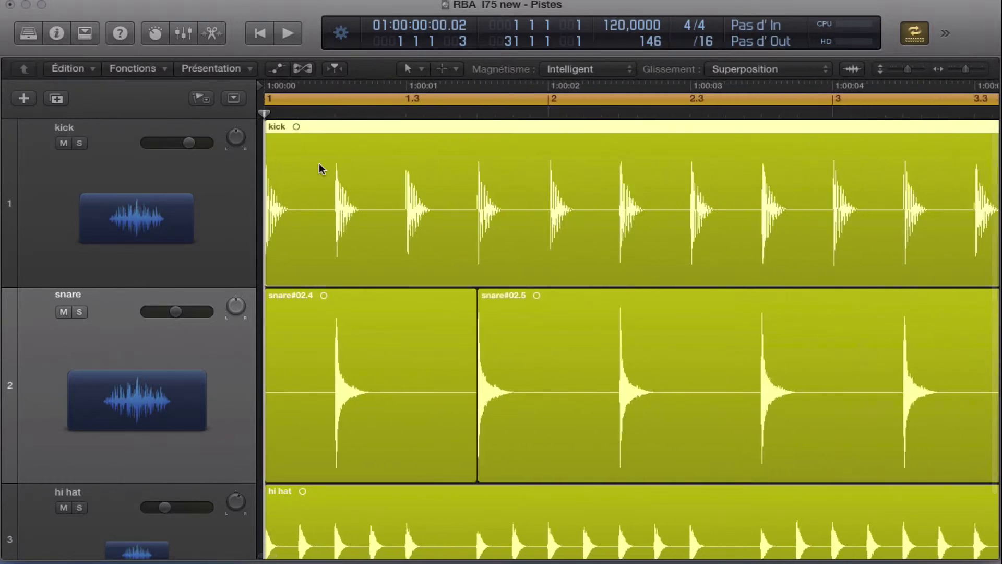
key(super+Right)
key(super+Right)
key(super+Right)
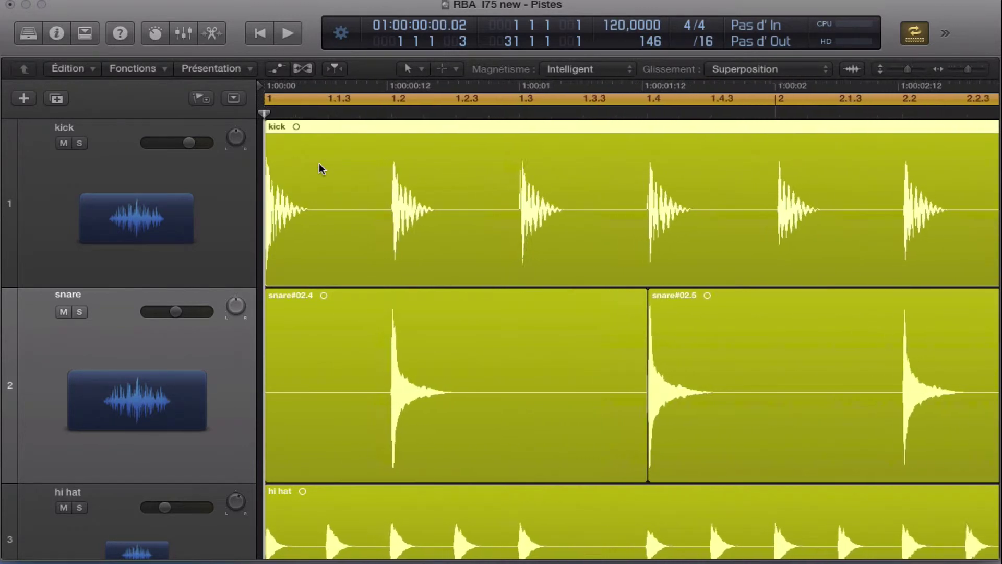
key(super+Left)
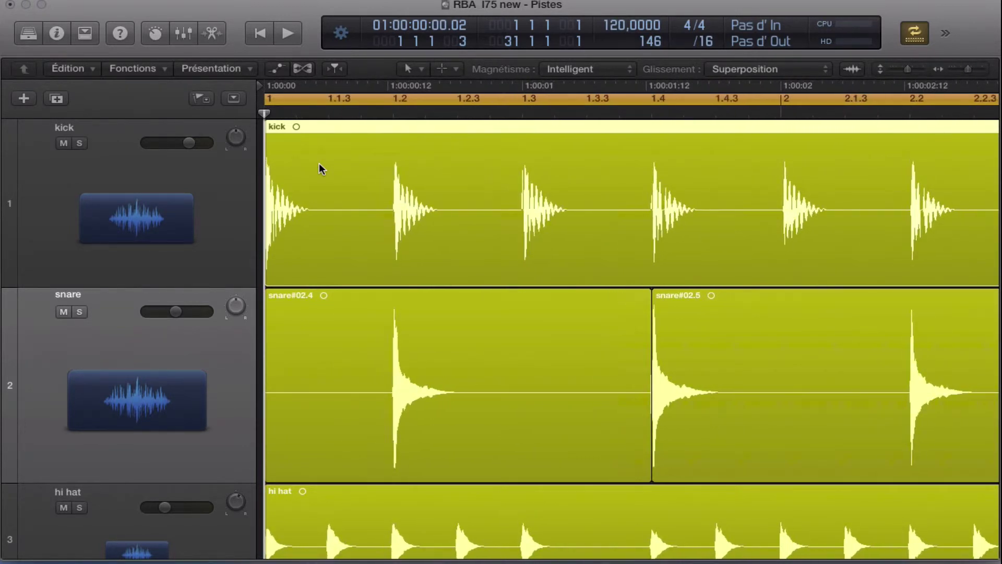
key(super+Left)
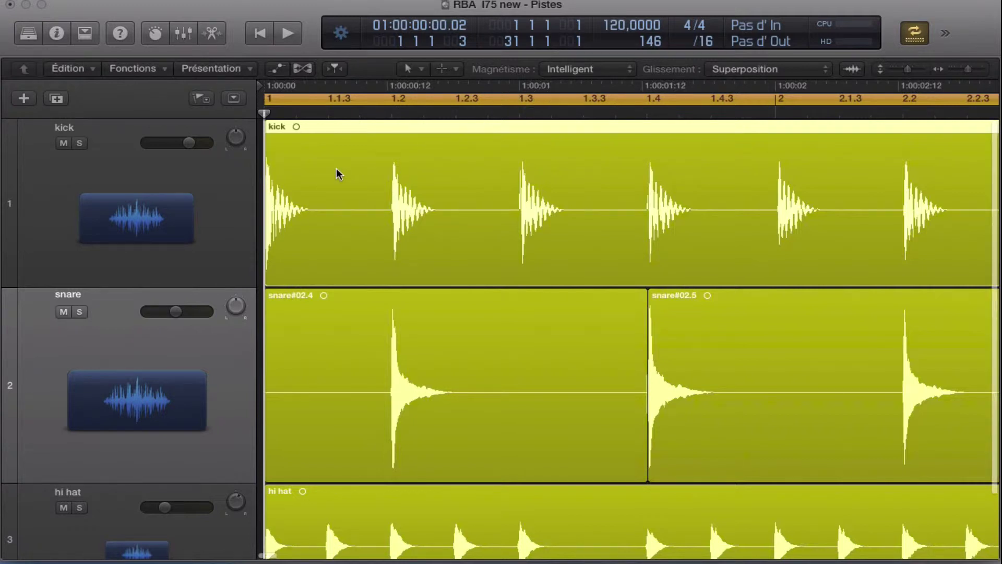
scroll(336, 168, up, 5)
scroll(336, 169, up, 5)
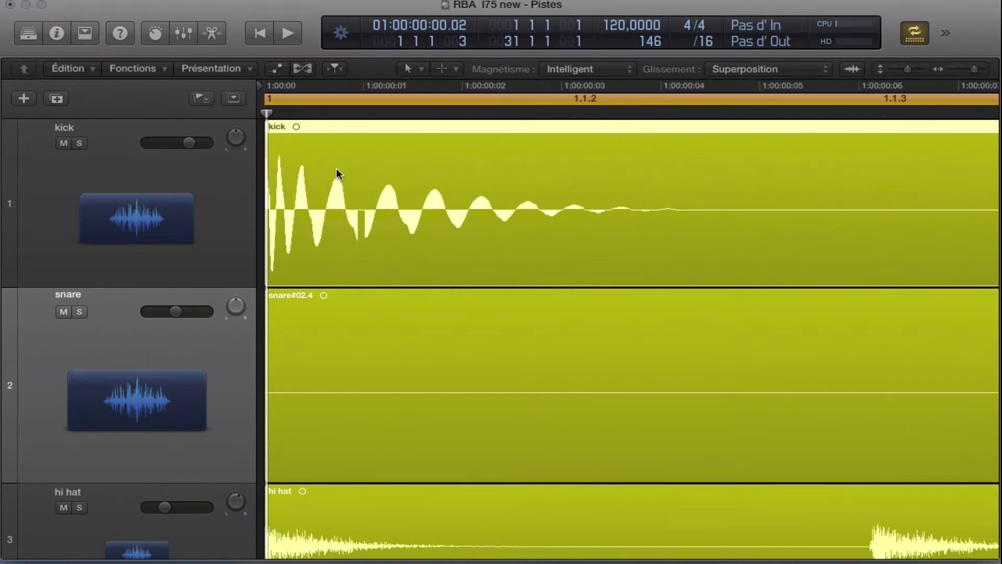
scroll(336, 168, up, 4)
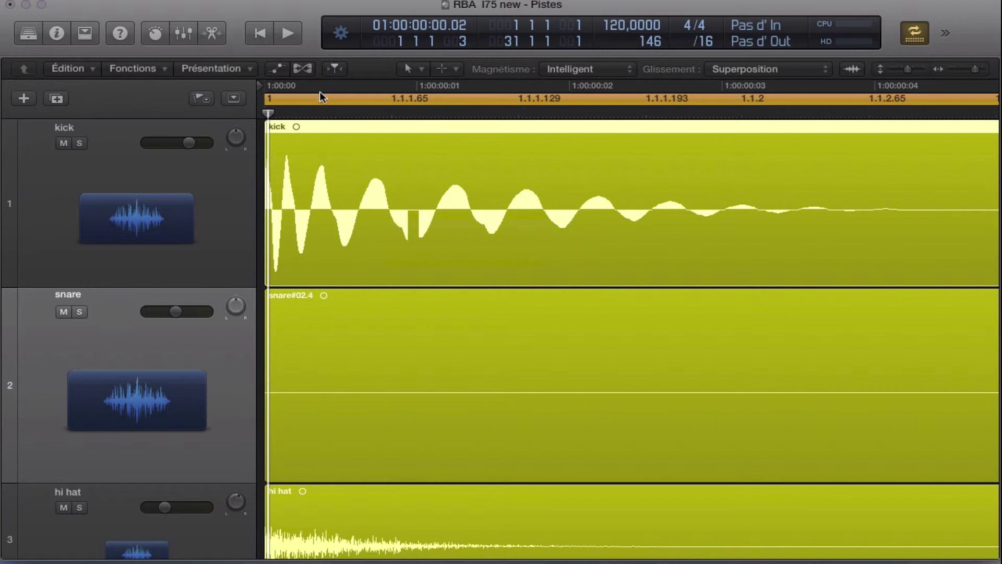
Examine the start of the kick waveform against the fine tick and sub-frame divisions of both rulers.
key(super+Right)
key(super+Right)
key(super+Right)
key(super+Right)
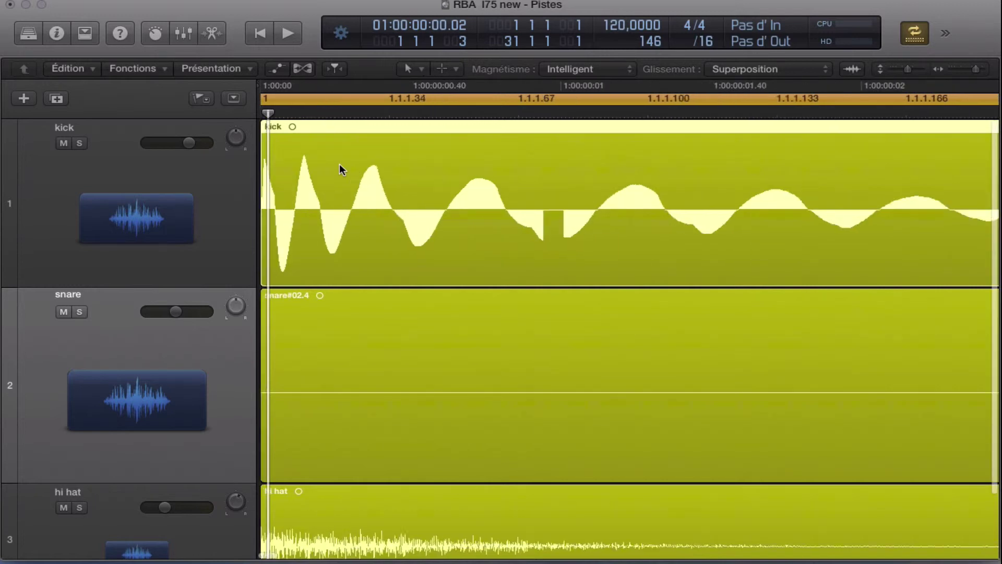
key(super+Left)
key(super+Left)
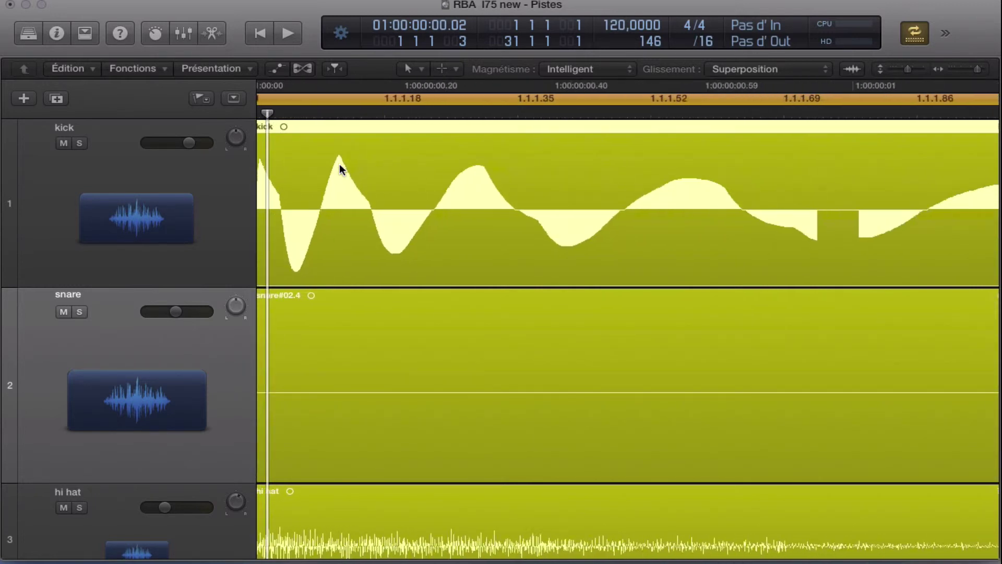
key(super+Left)
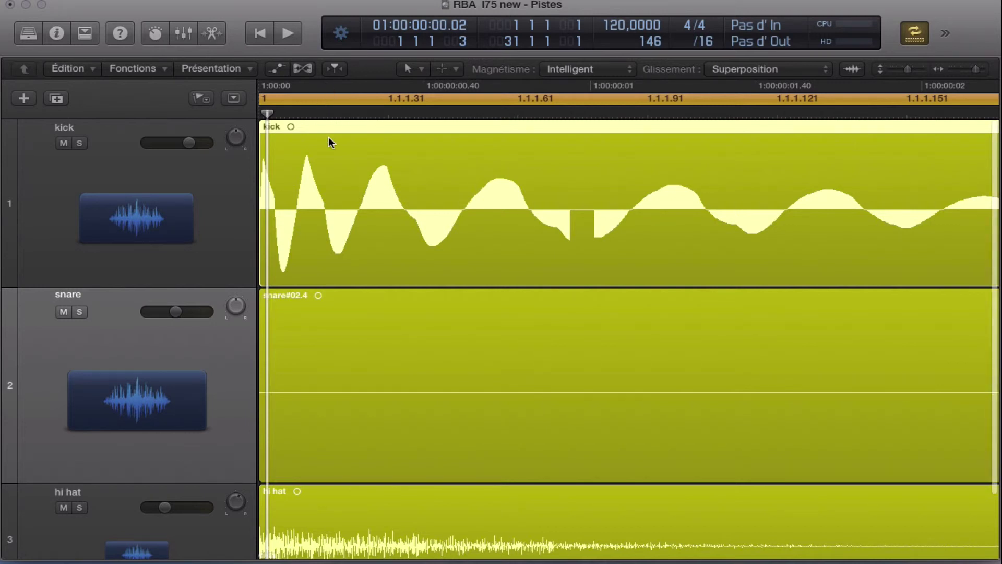
key(super+Right)
key(super+Right)
key(super+Right)
key(super+Right)
key(super+Right)
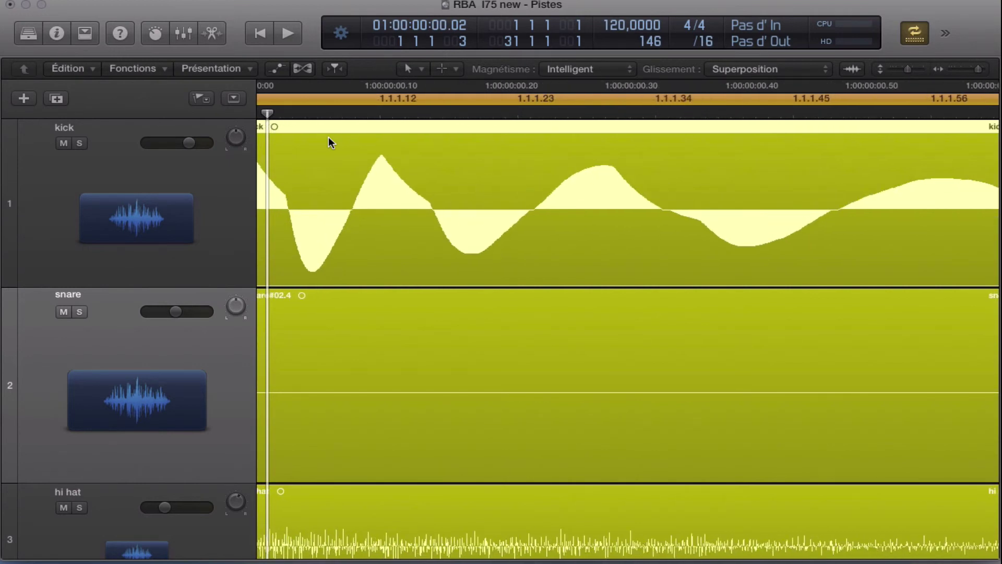
Turn on Catch Playhead for the tracks area and inspect the kick waveform around the playhead at sample level.
scroll(328, 136, left, 2)
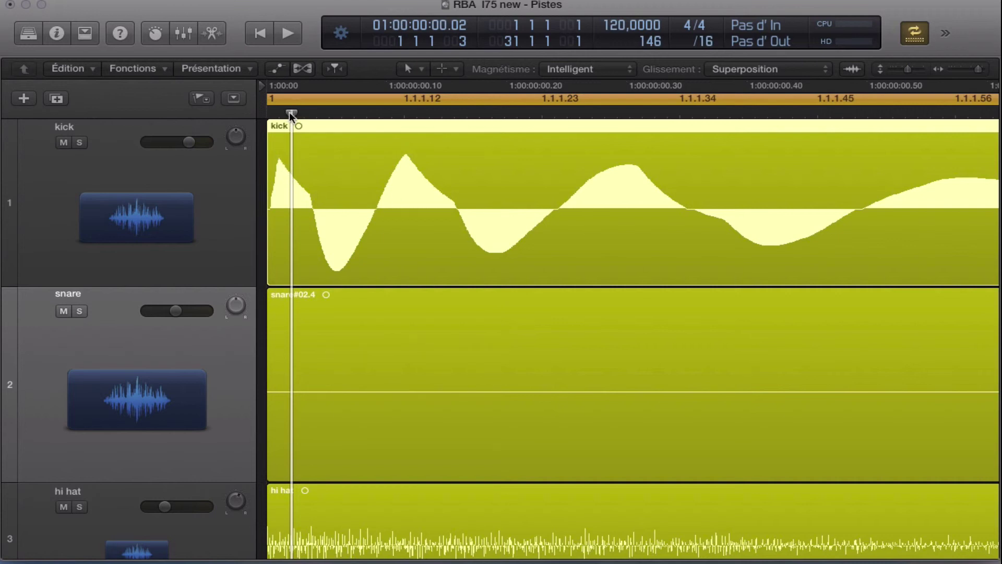
scroll(288, 112, right, 1)
key(super+f)
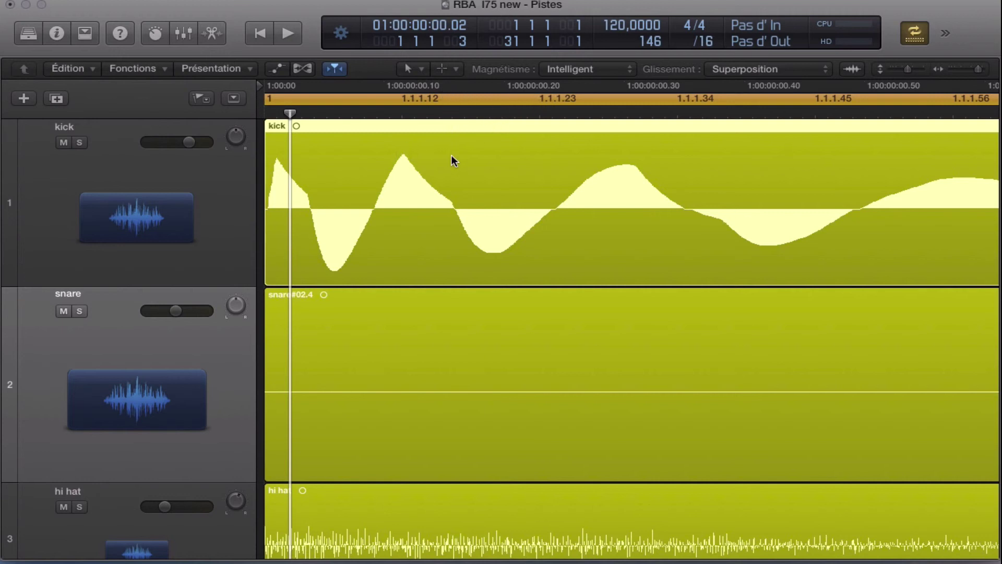
key(super+Right)
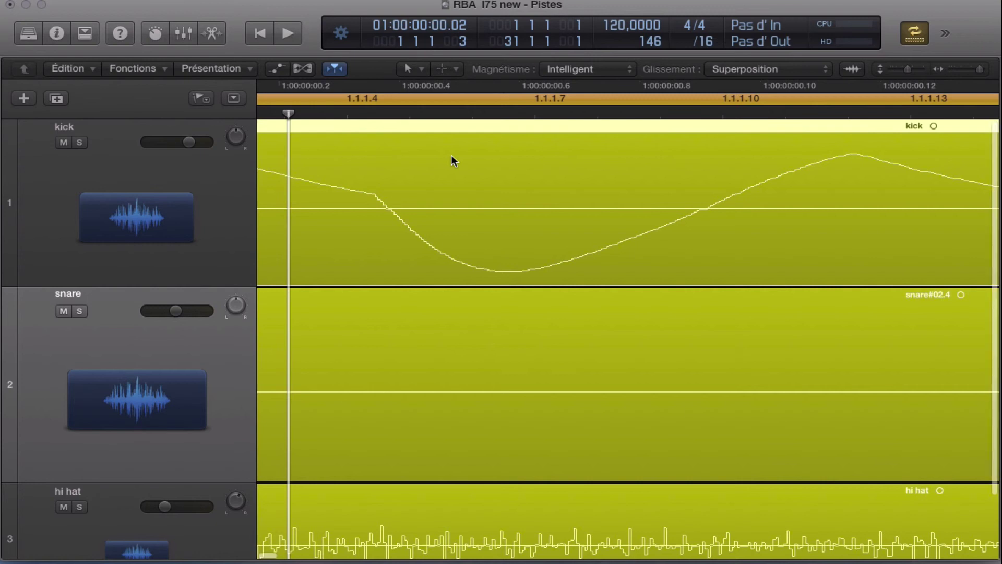
key(super+Left)
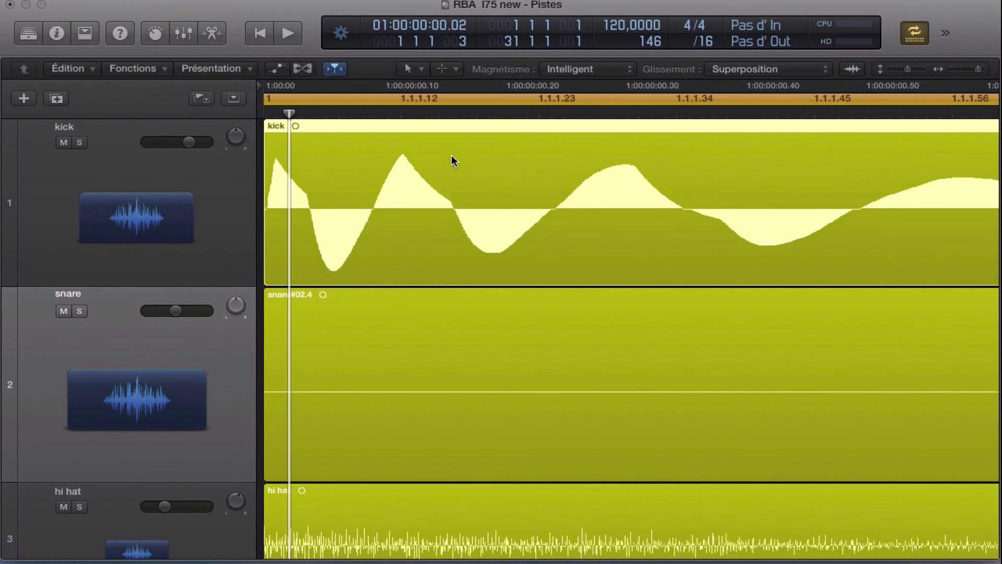
Examine the kick, snare and hi-hat regions over the first bar against both rulers, and open the ruler and grid display options.
key(super+Left)
key(super+Left)
key(super+Left)
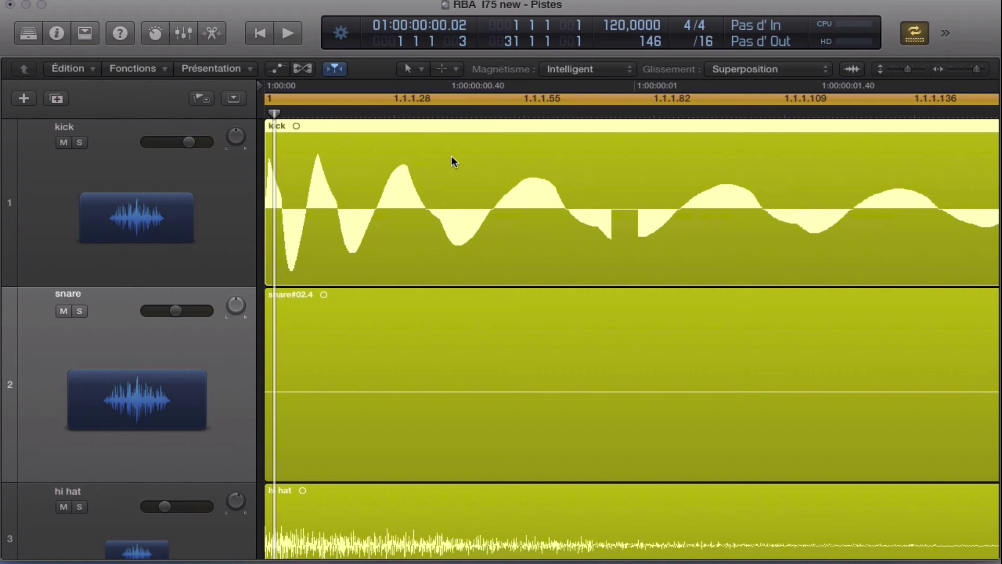
key(super+Left)
key(super+Left)
key(super+Left)
key(super+Left)
key(super+Left)
key(super+Left)
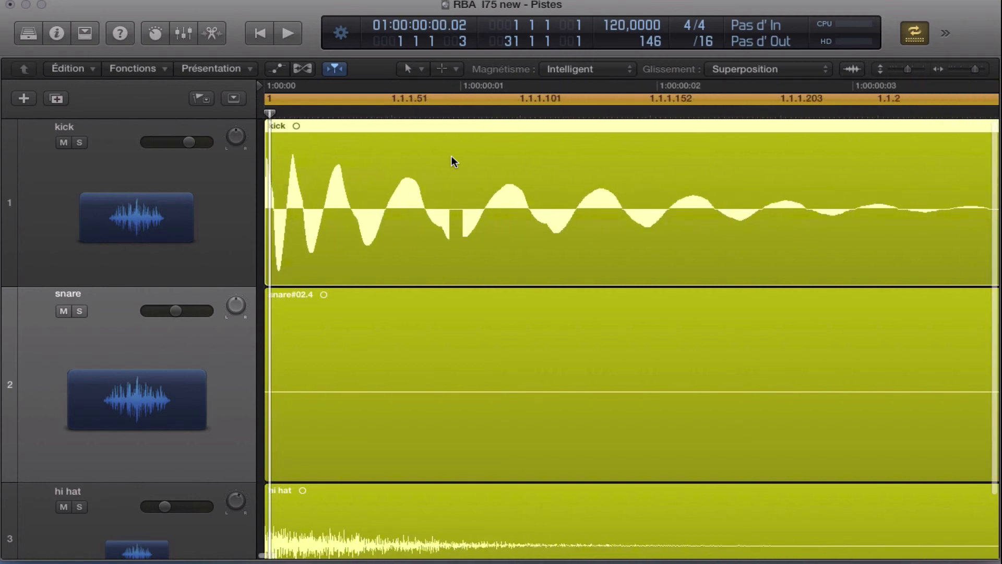
key(super+Left)
key(super+Left)
key(super+Left)
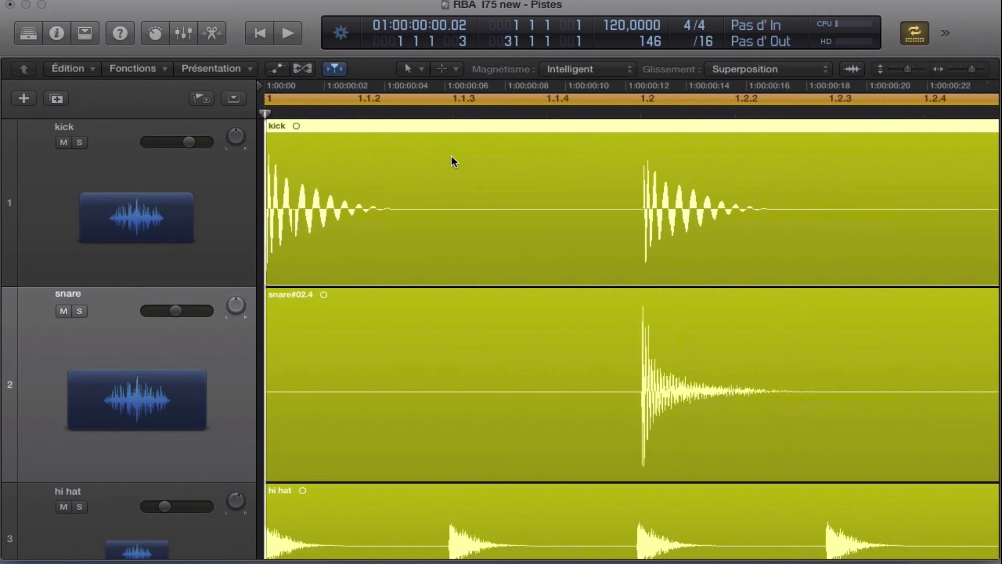
click(252, 66)
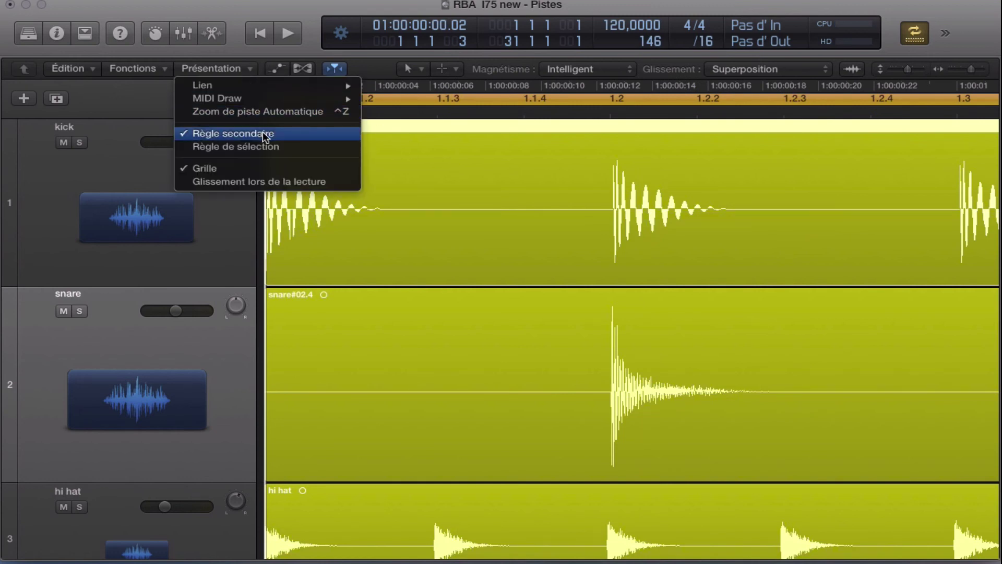